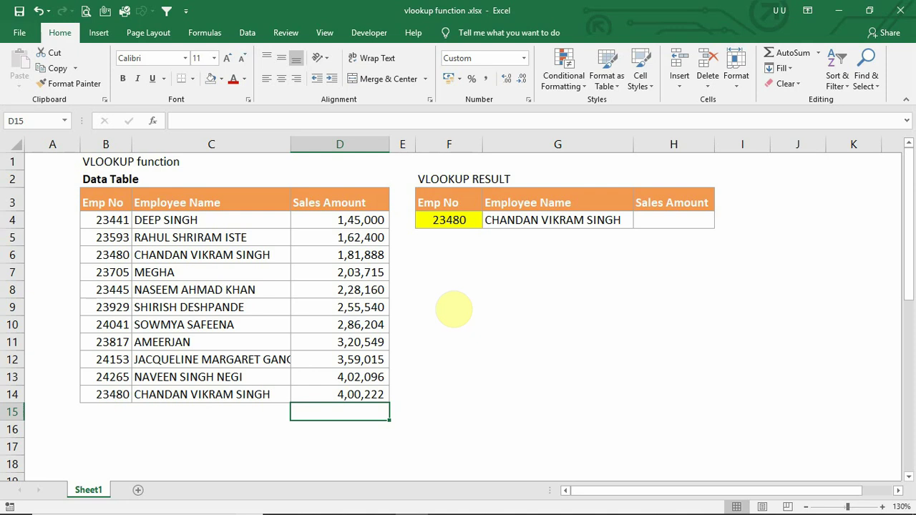
Step: Select the employee numbers in B4:B14 of the data table to examine the lookup column
left_click(105, 215)
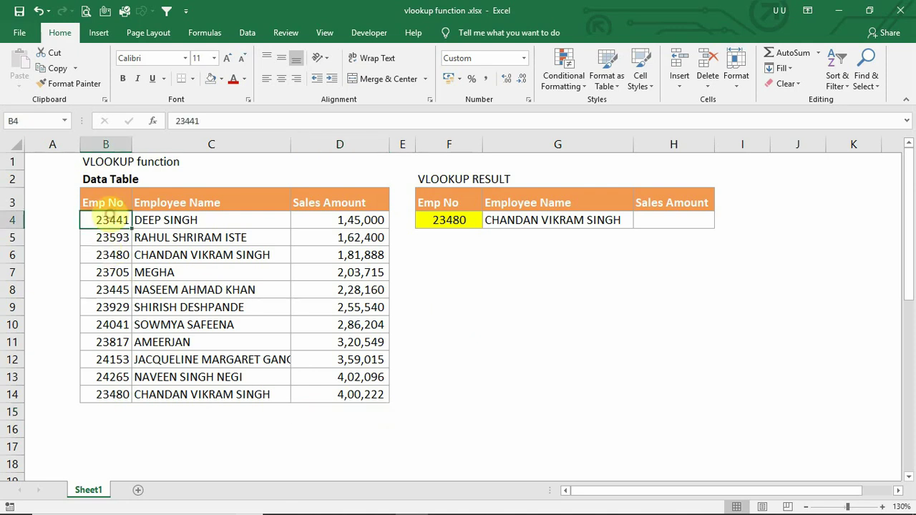
left_click_drag(107, 212, 93, 390)
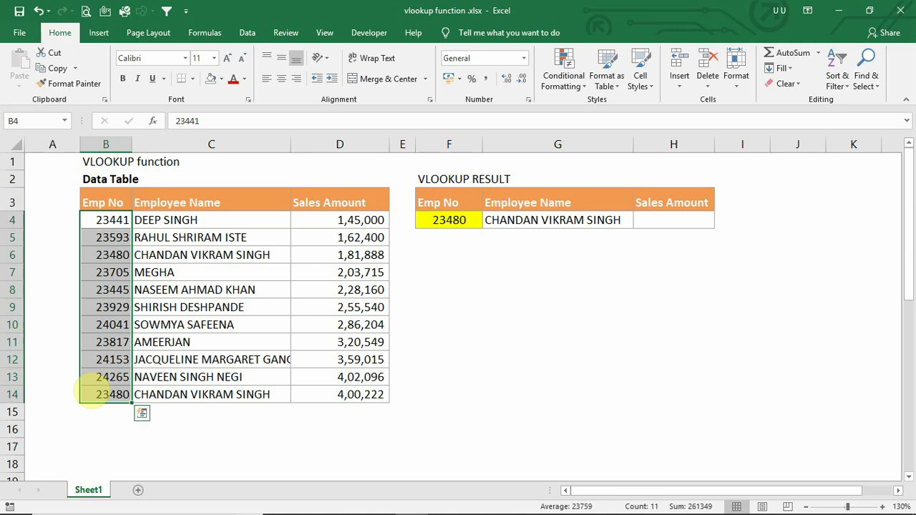
Step: Open the VLOOKUP function arguments for cell G9 and review Lookup_value, Table_array, Col_index_num and Range_lookup
left_click(558, 307)
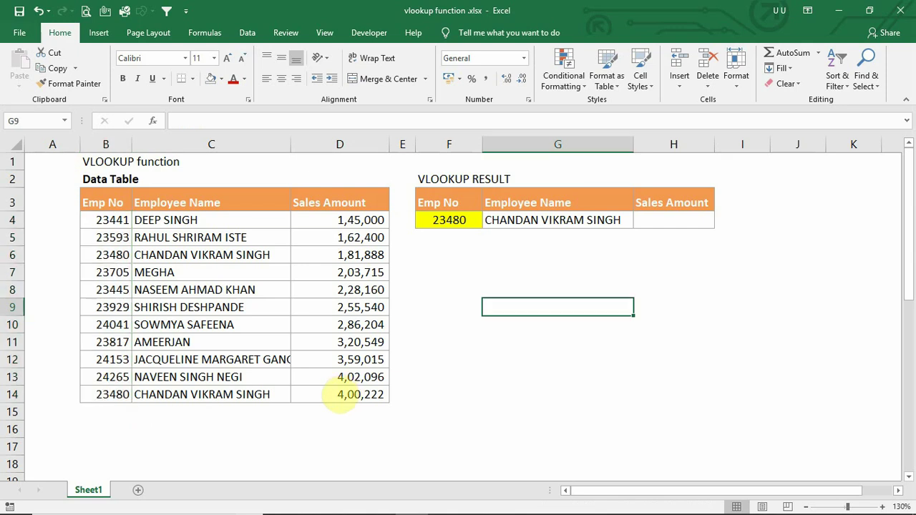
left_click(205, 33)
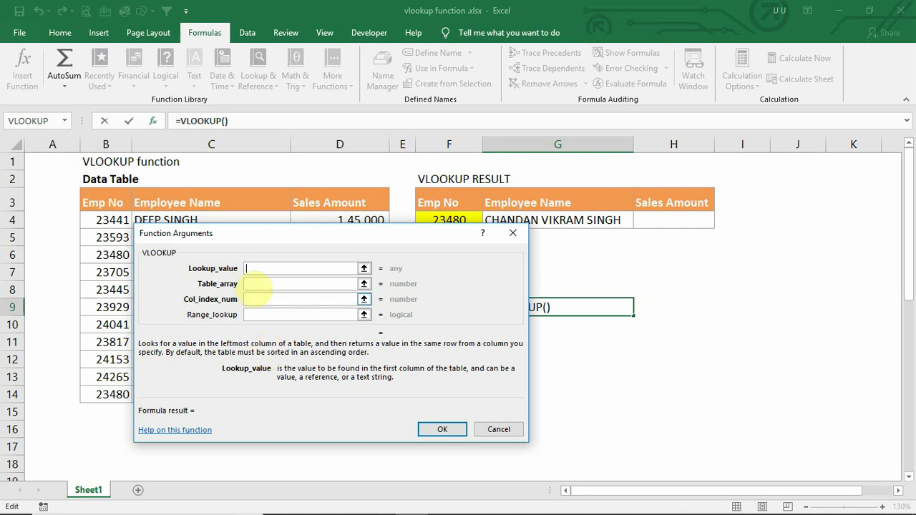
left_click(249, 267)
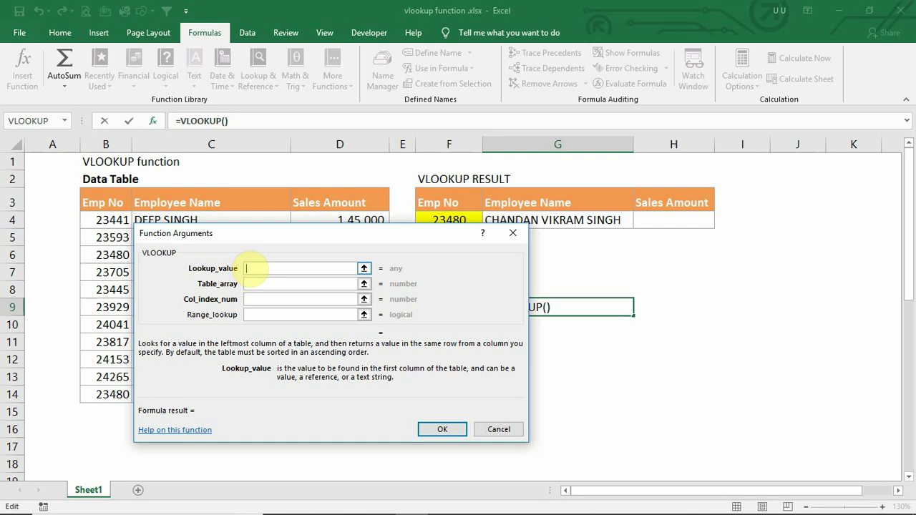
left_click(253, 284)
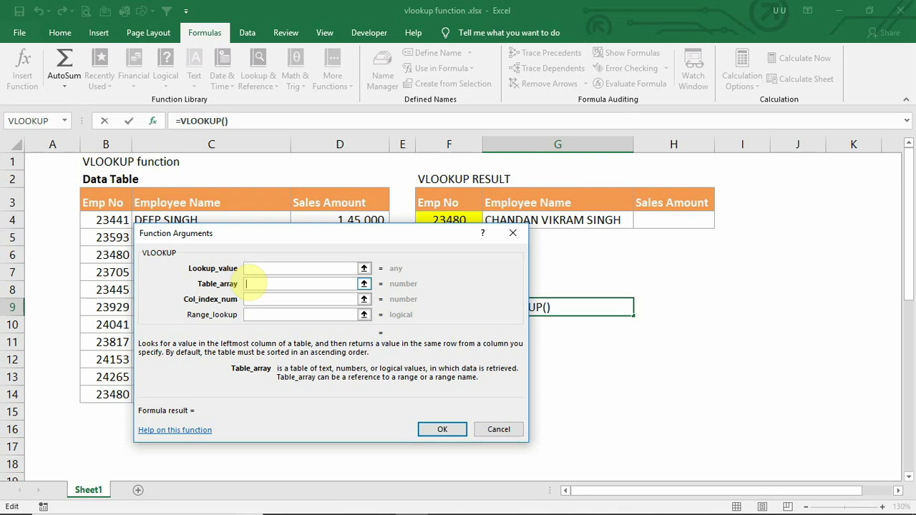
left_click(252, 299)
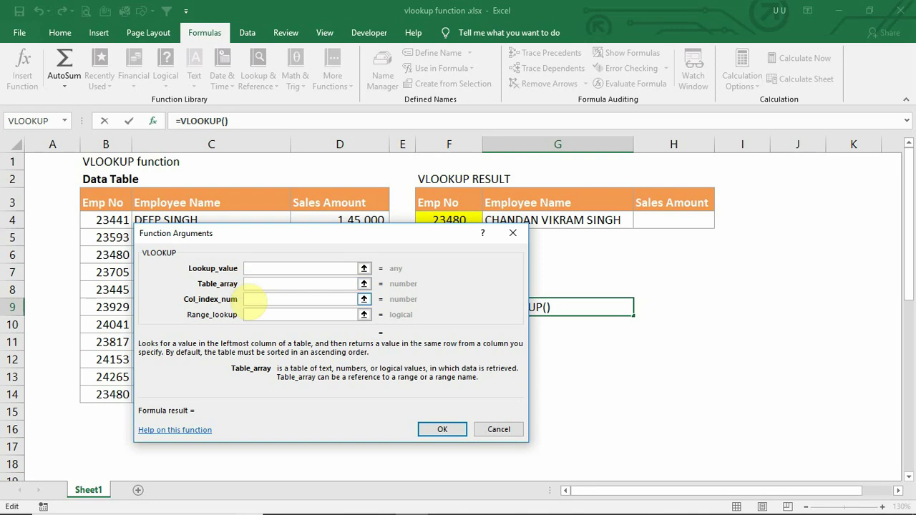
left_click(252, 299)
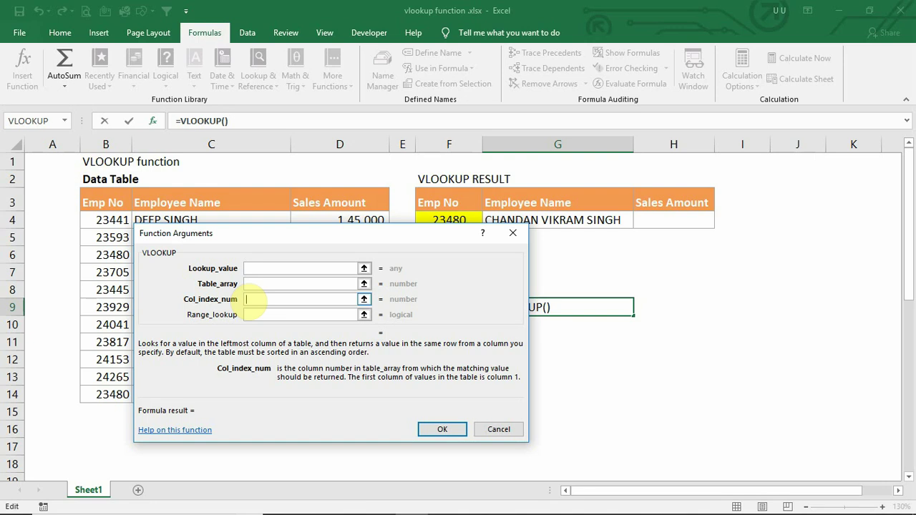
left_click(253, 315)
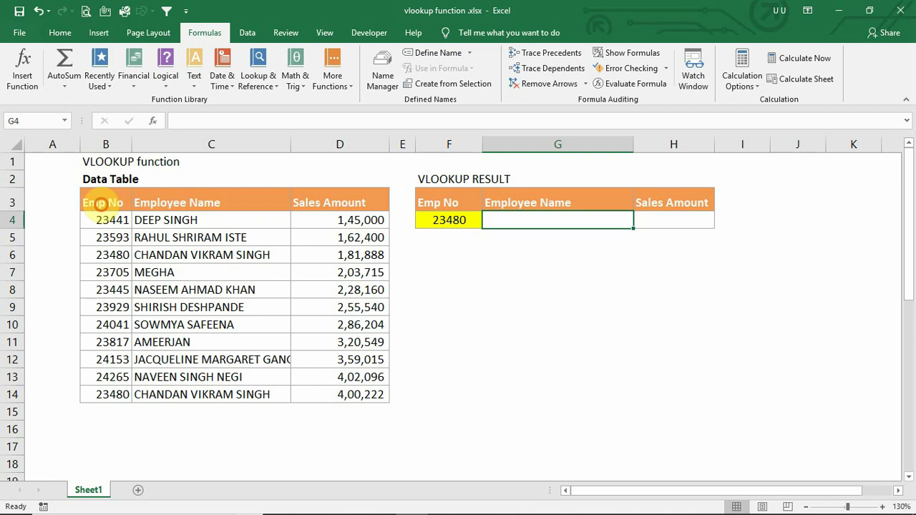
Step: Examine the Emp No, Employee Name and Sales Amount columns of the data table and the corresponding result cells F4, G4 and H4
left_click(102, 203)
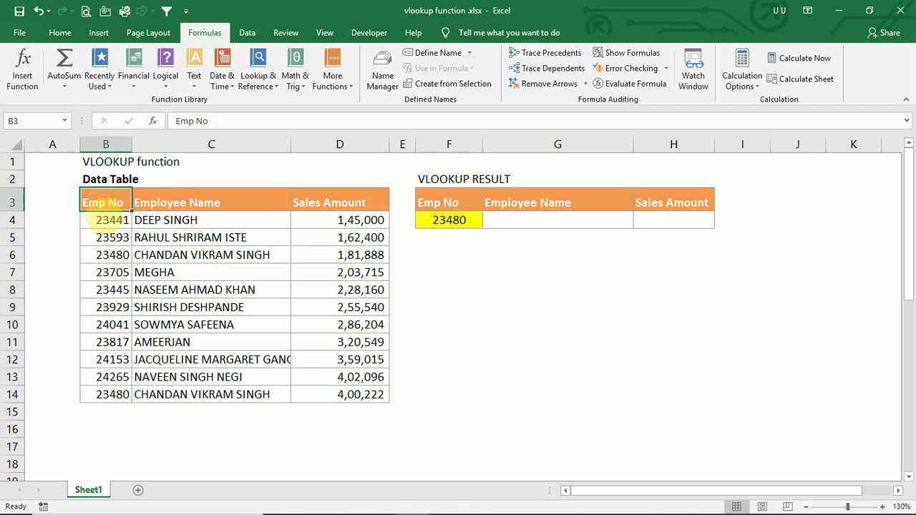
left_click(105, 218)
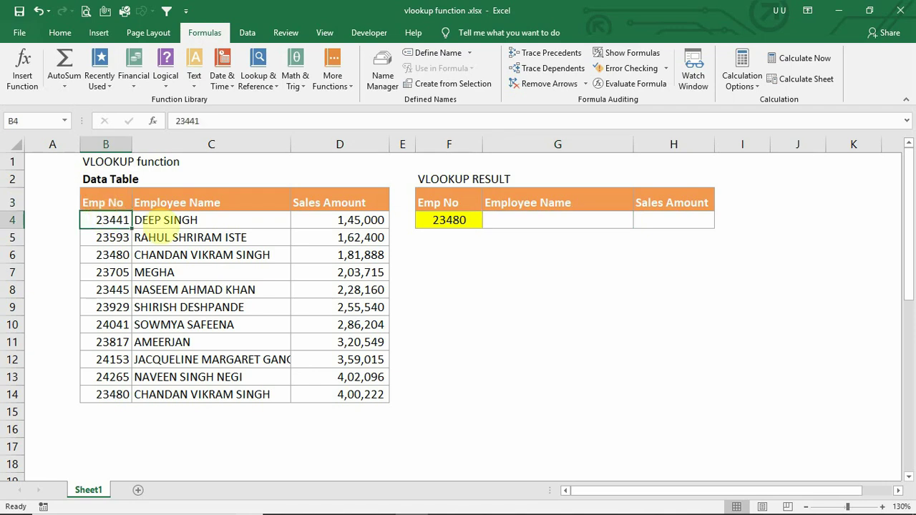
left_click(157, 220)
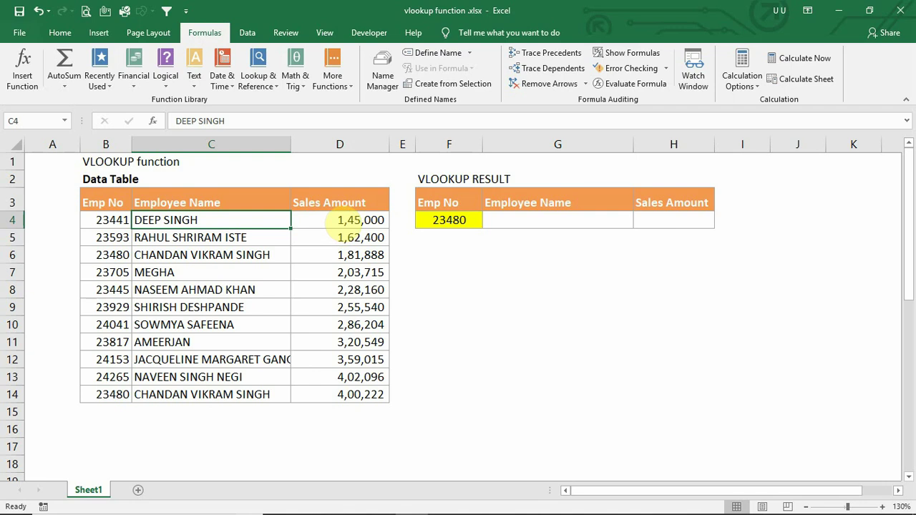
left_click(345, 221)
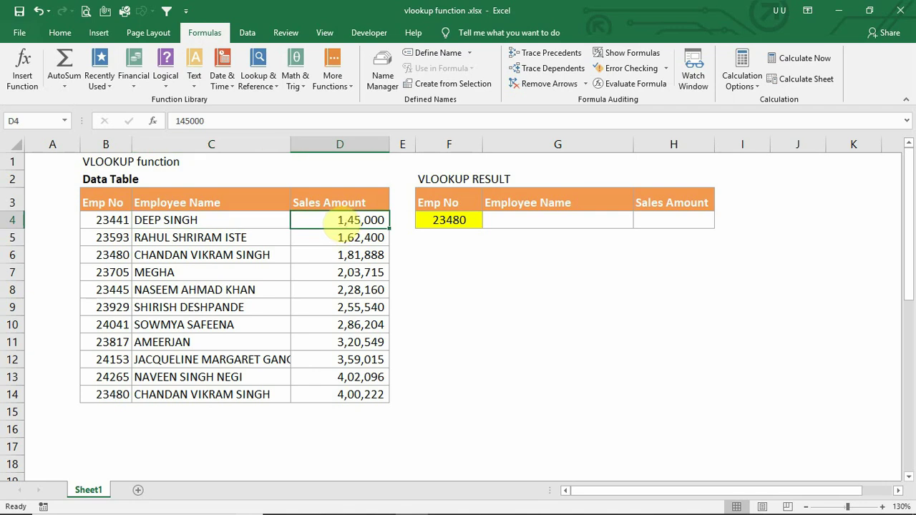
left_click(510, 218)
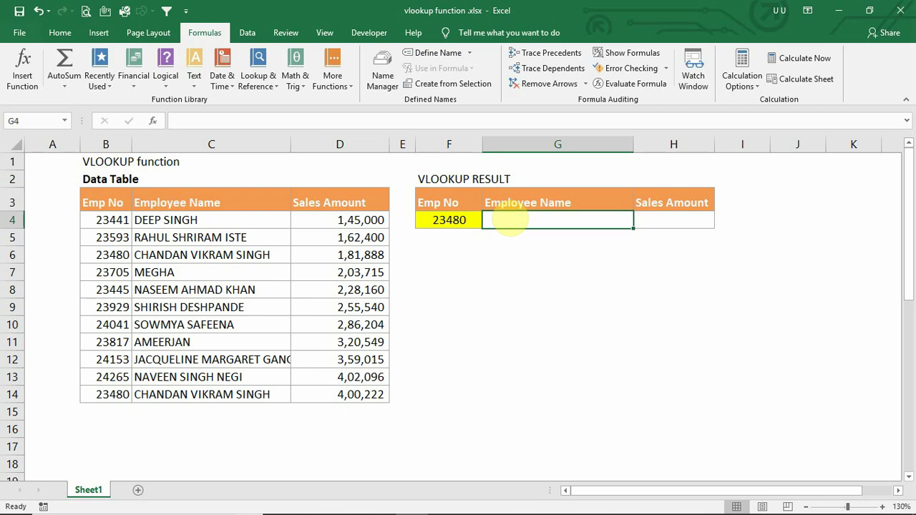
left_click(451, 222)
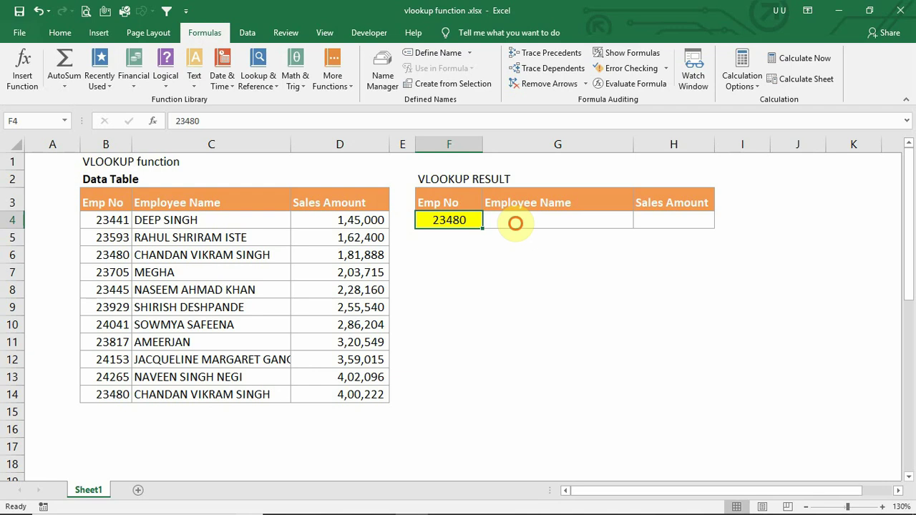
left_click(510, 222)
left_click(472, 223)
left_click(515, 221)
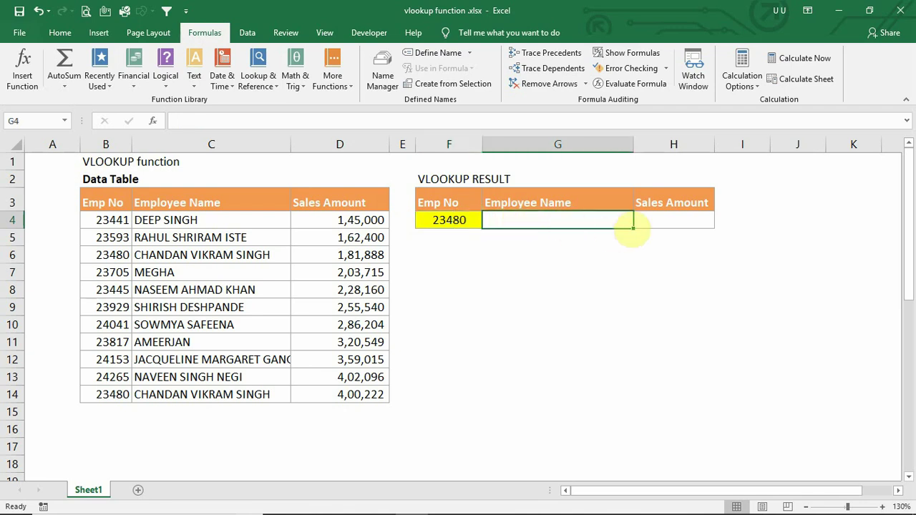
left_click(649, 220)
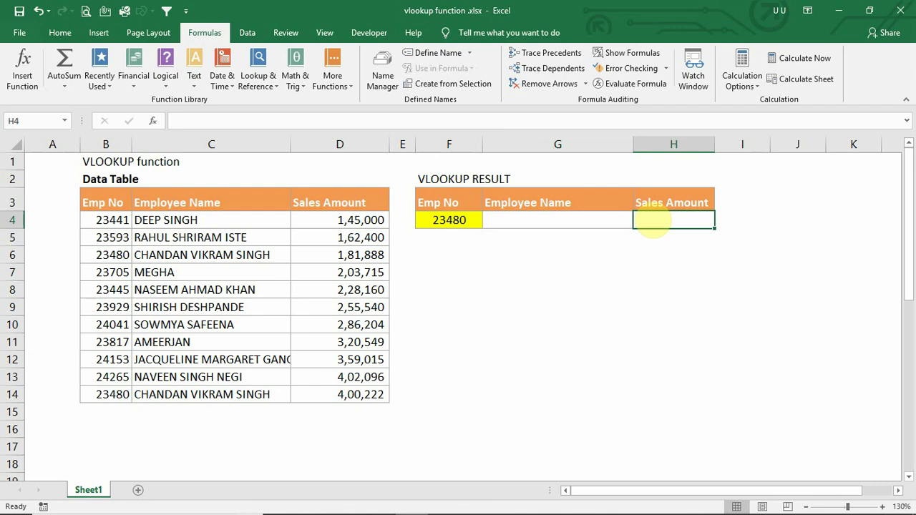
Step: Start a VLOOKUP formula in G4 under Employee Name, using F4 as the lookup value
left_click(587, 219)
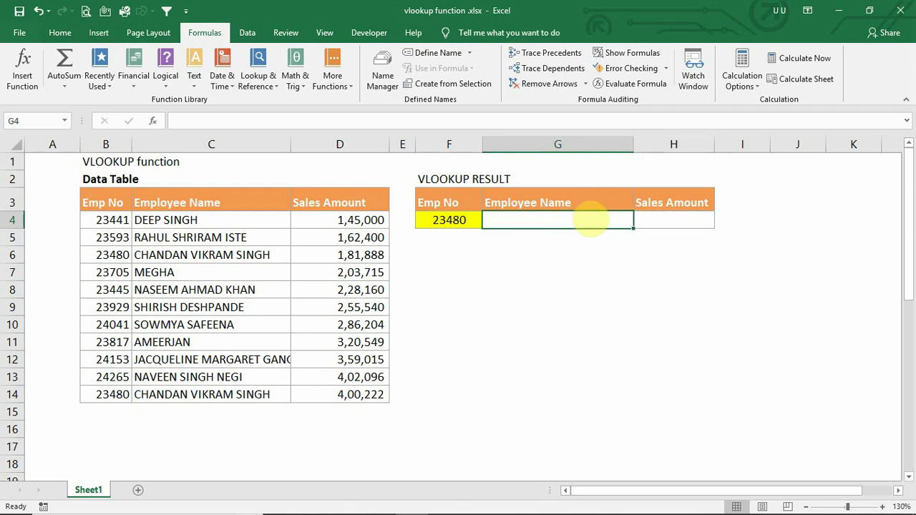
type("=")
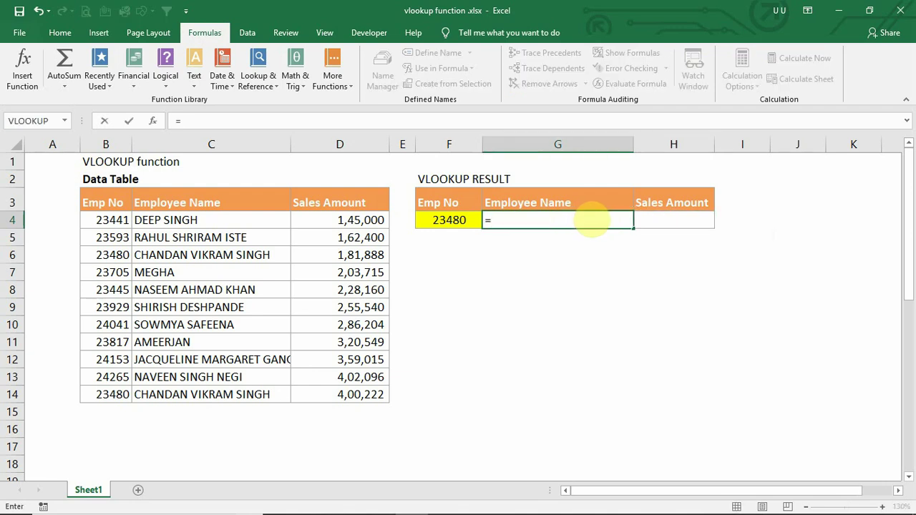
type("V")
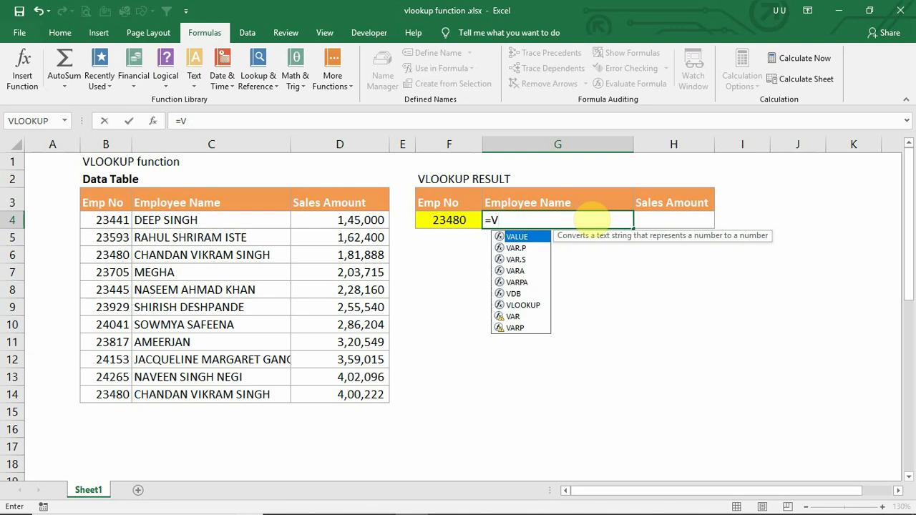
type("L")
key("Tab")
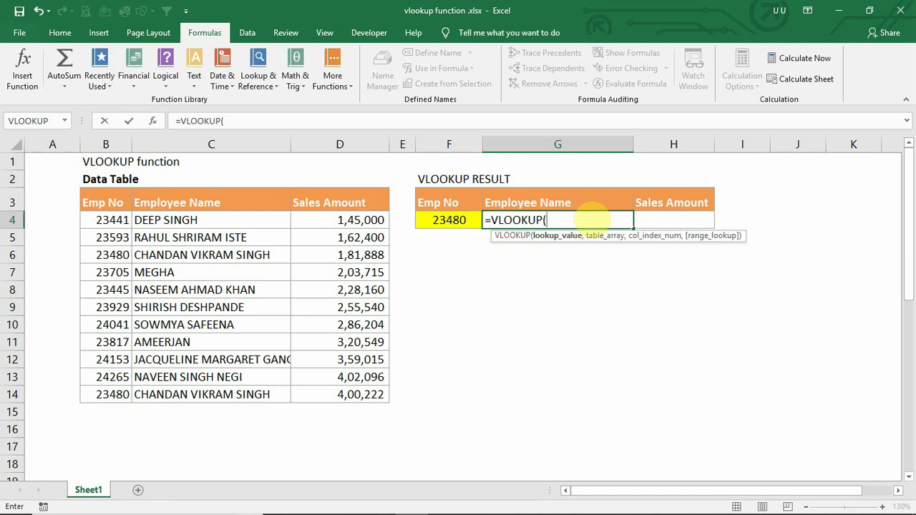
left_click(444, 218)
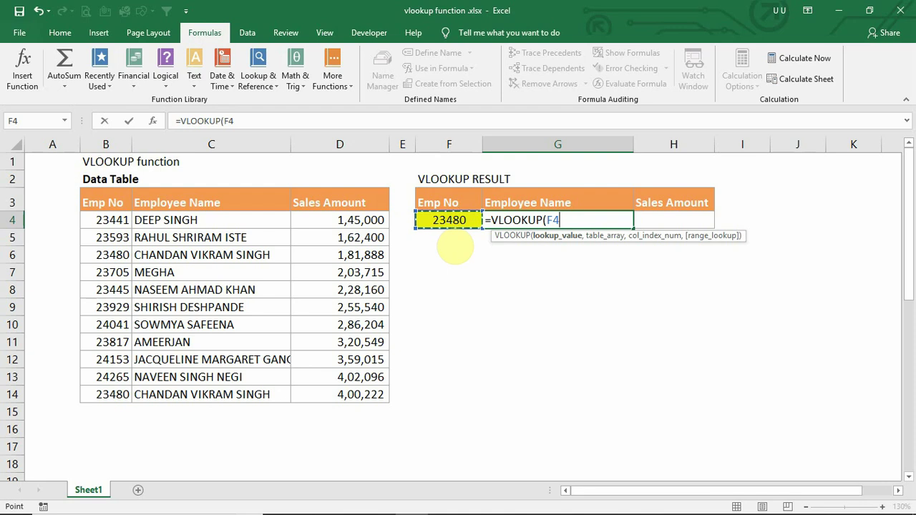
type(",")
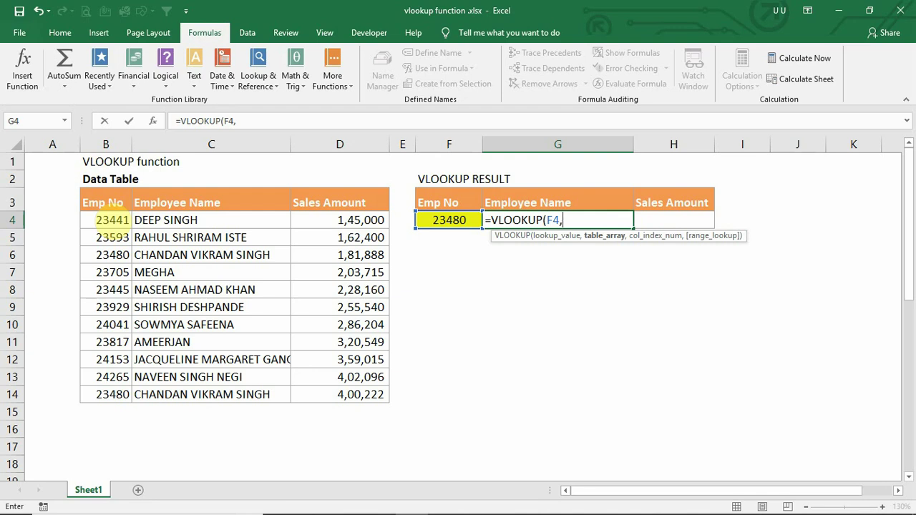
Step: Set the formula's table array to the data table range B4:D14
left_click(113, 220)
left_click_drag(113, 220, 334, 393)
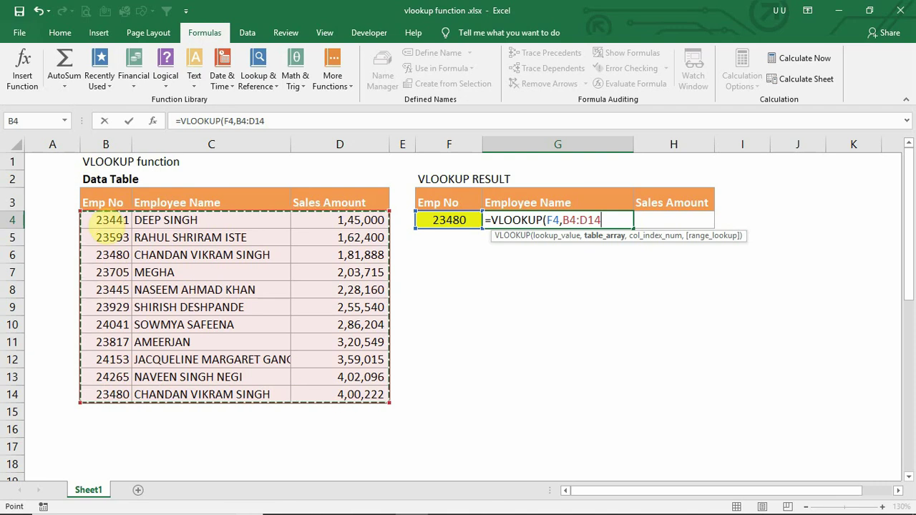
left_click_drag(89, 220, 335, 394)
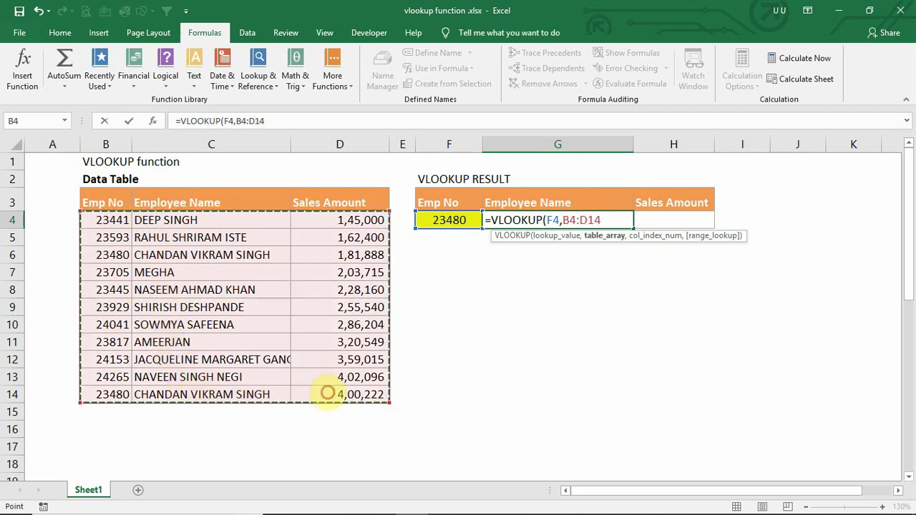
left_click_drag(112, 219, 330, 394)
Step: Complete the G4 formula with column index 2 and FALSE for an exact match, and enter it
type(",2")
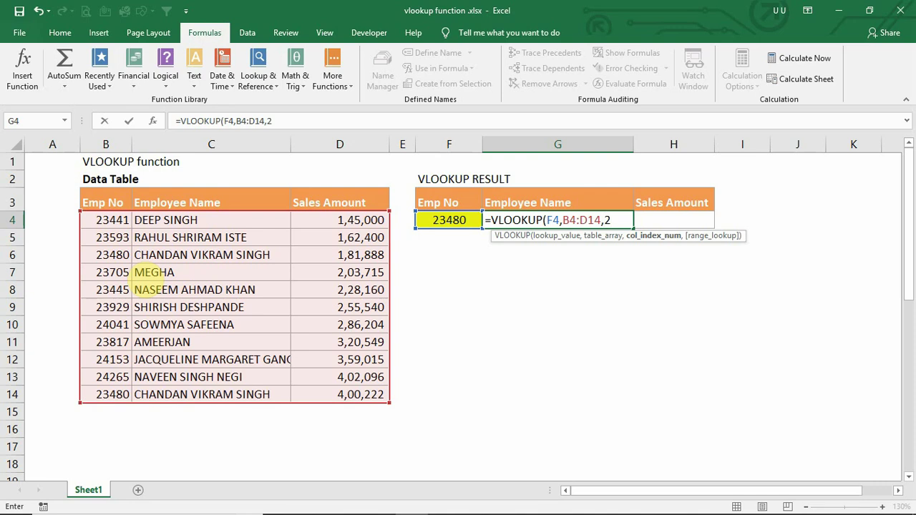
type(",")
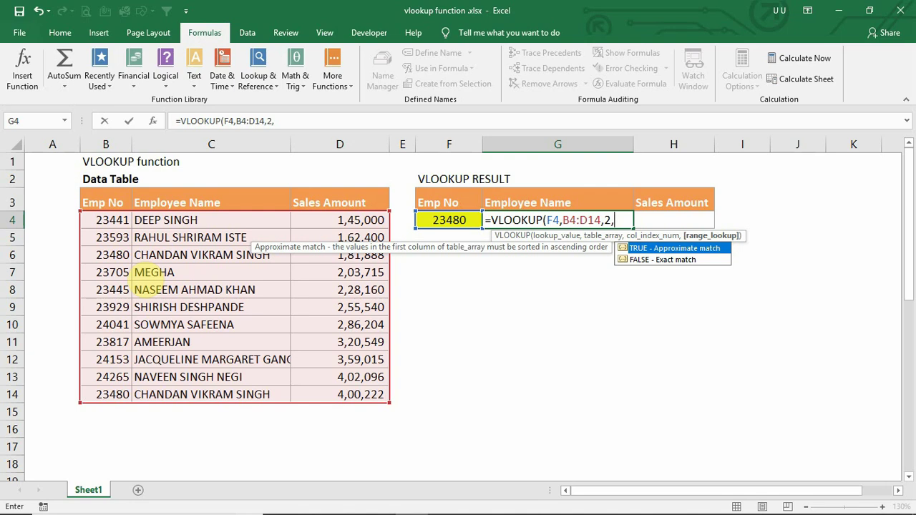
type("FALSE)")
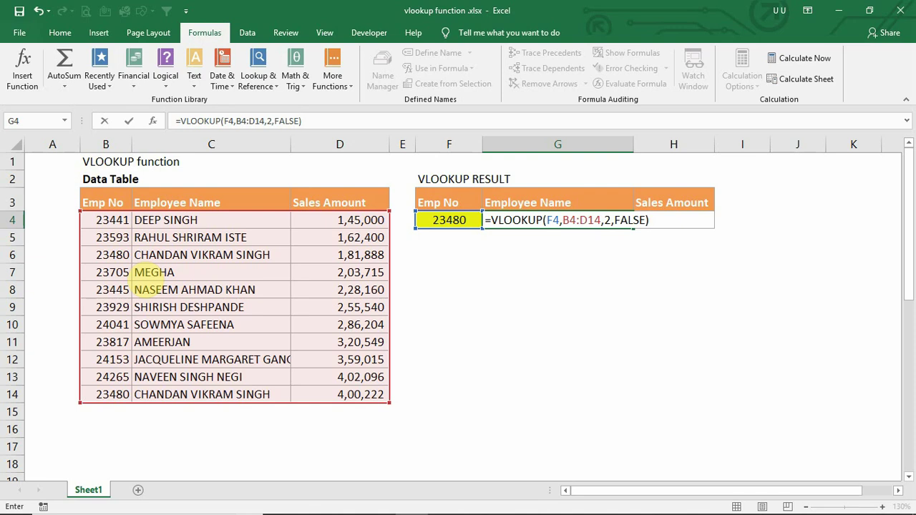
key("Return")
Step: Check the employee name returned in G4 against F4, the matching record in B6:C6 and the table range B4:D14
left_click(458, 222)
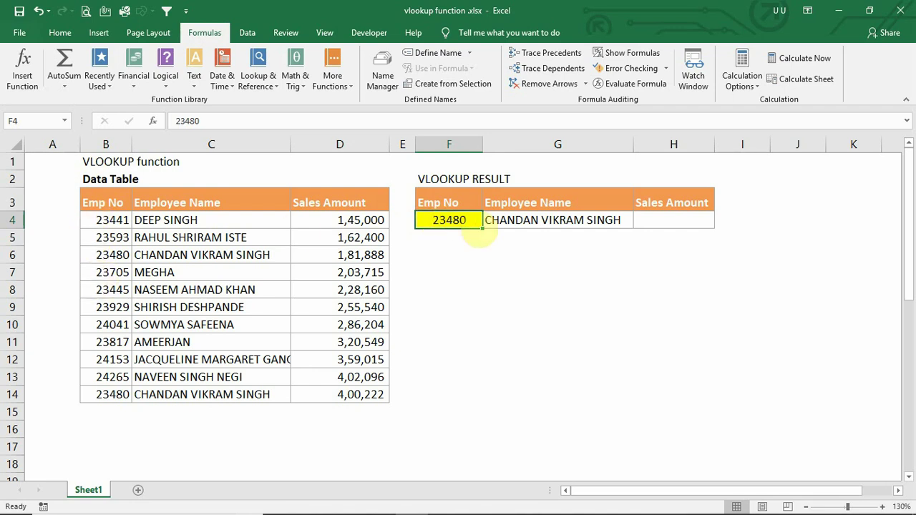
left_click(507, 220)
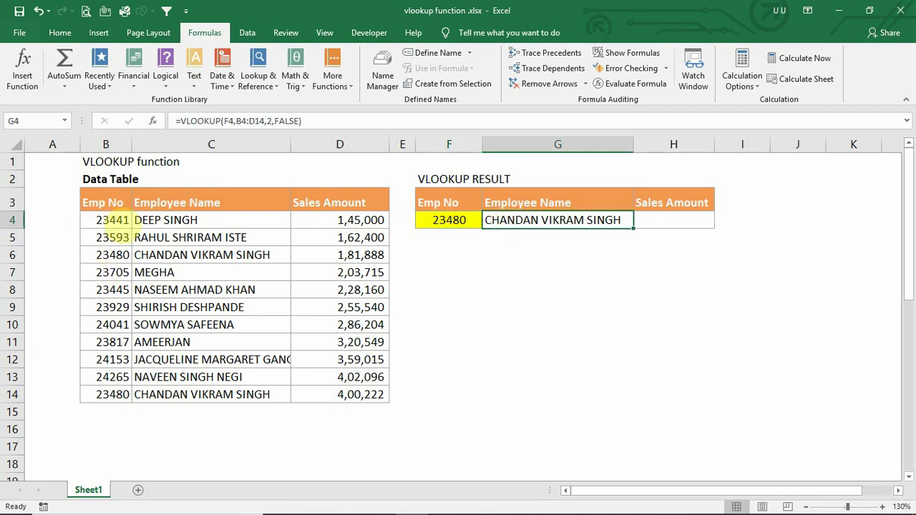
left_click_drag(118, 221, 119, 254)
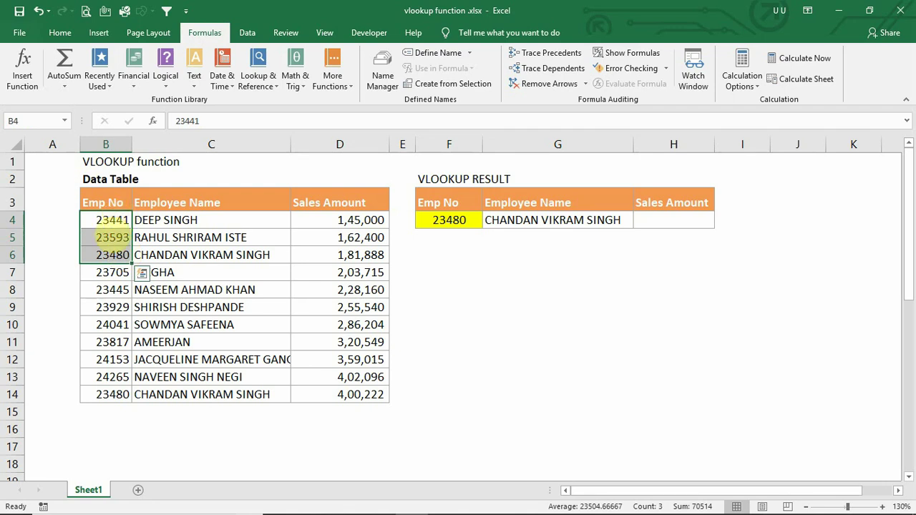
left_click_drag(107, 255, 239, 255)
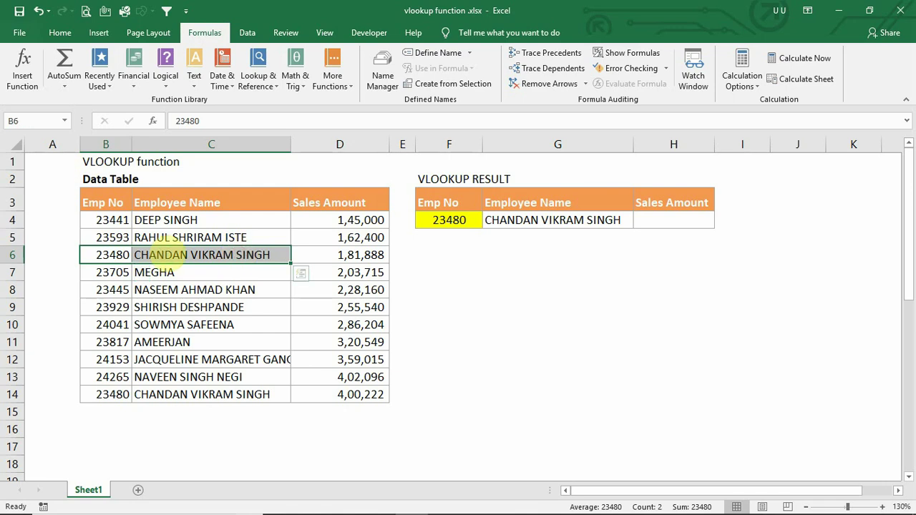
key("ctrl+z")
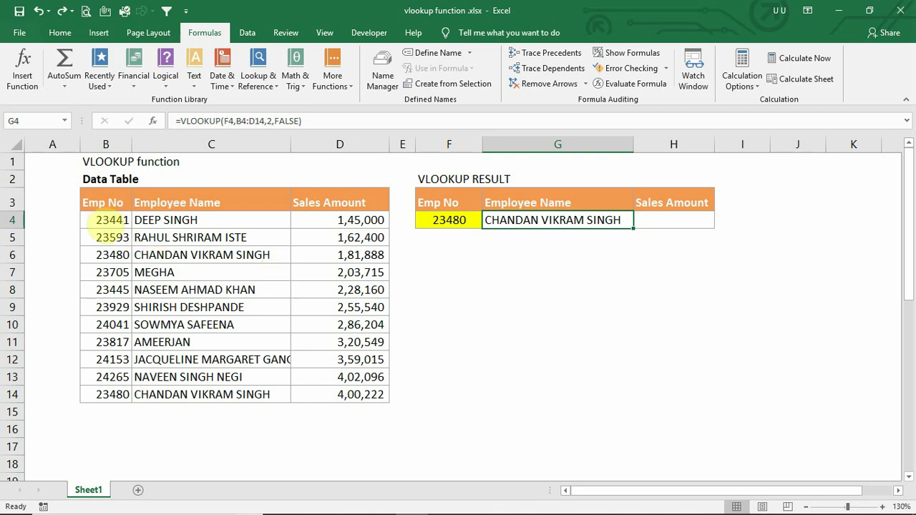
left_click_drag(106, 220, 349, 398)
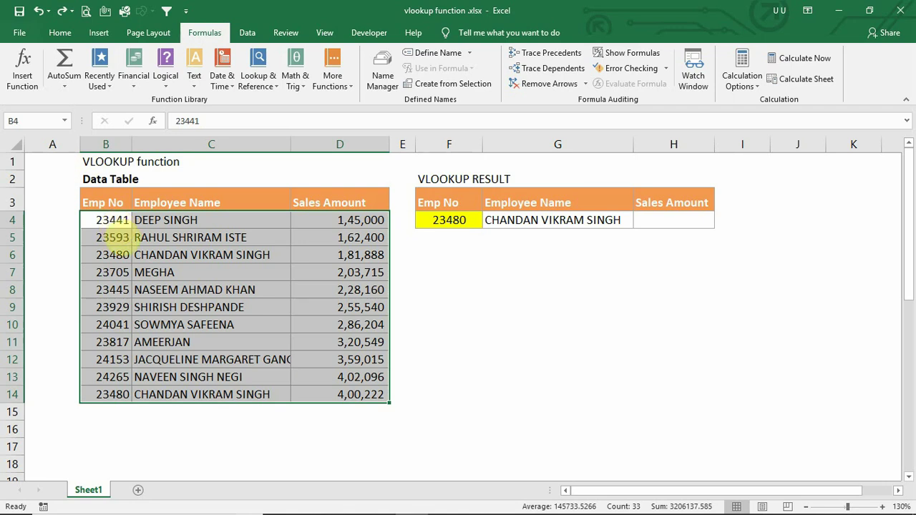
left_click(512, 221)
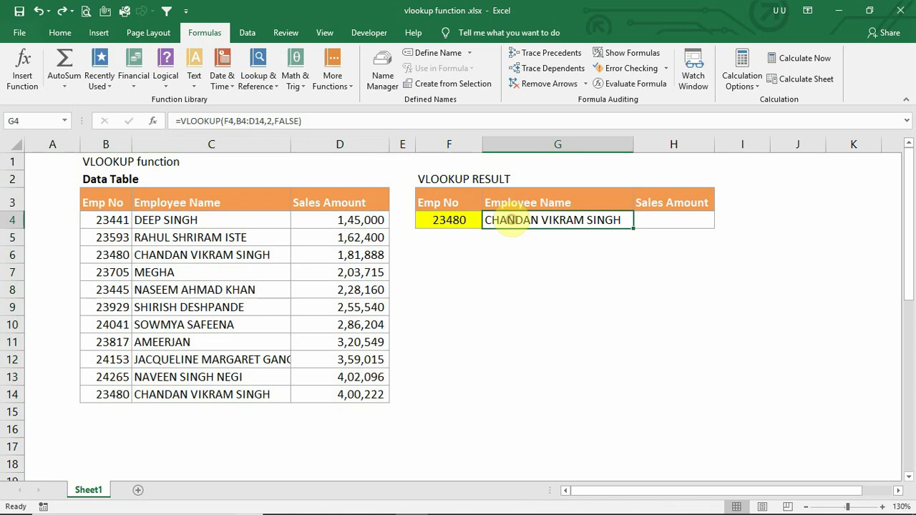
Step: Examine the data table range B4:D14 and the first-column employee numbers from B4 downward that the lookup searches
left_click(101, 220)
left_click_drag(101, 221, 138, 250)
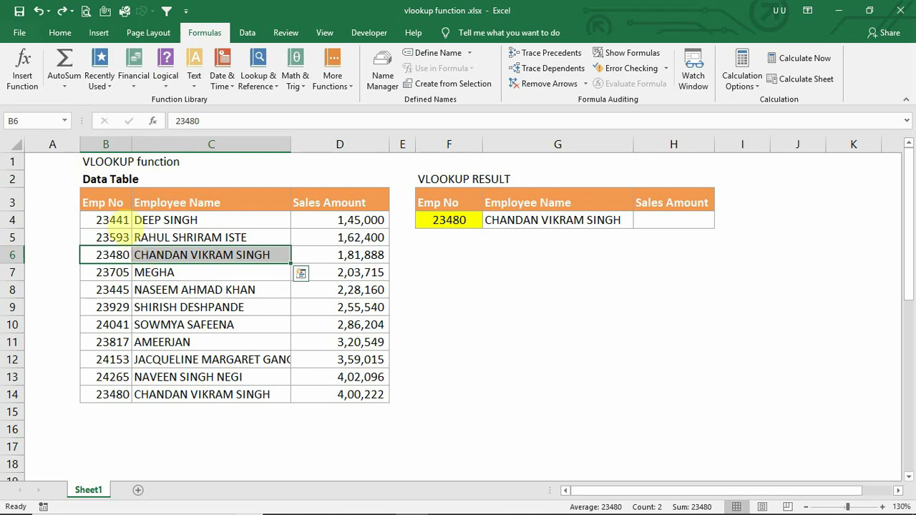
left_click_drag(113, 219, 337, 391)
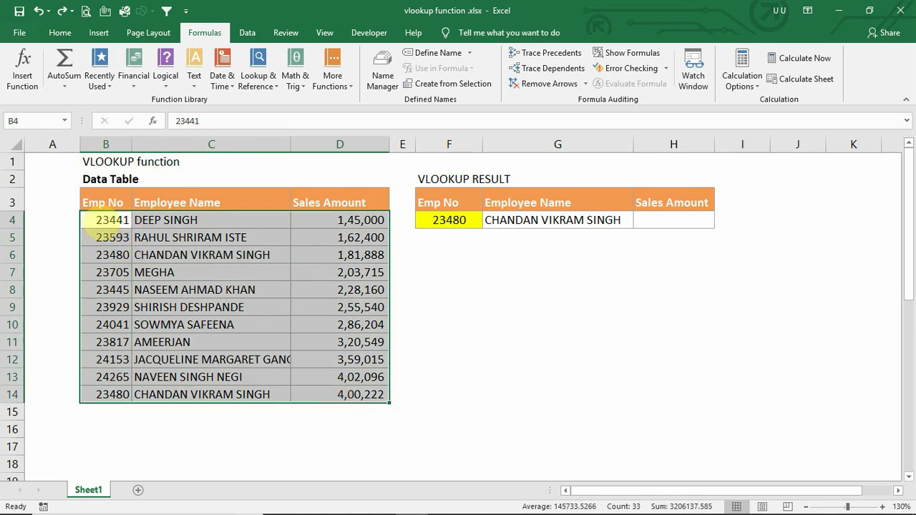
left_click(97, 219)
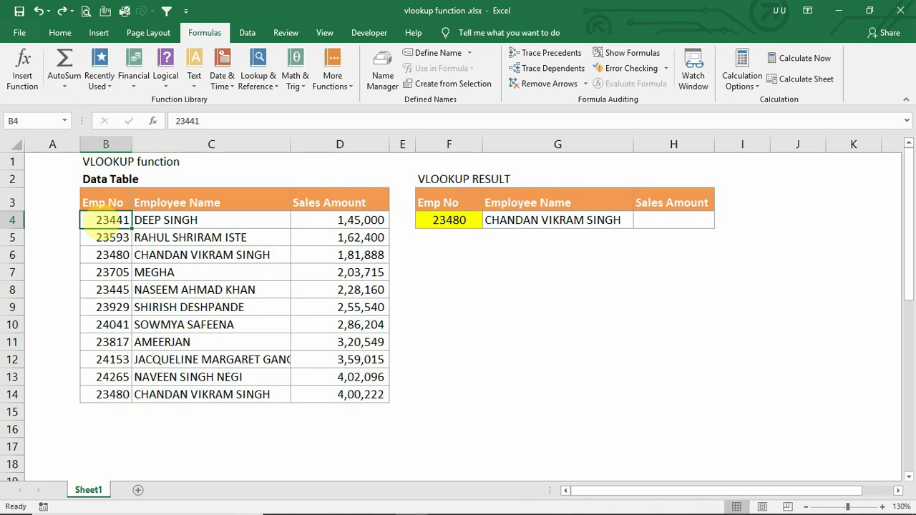
left_click_drag(98, 223, 95, 291)
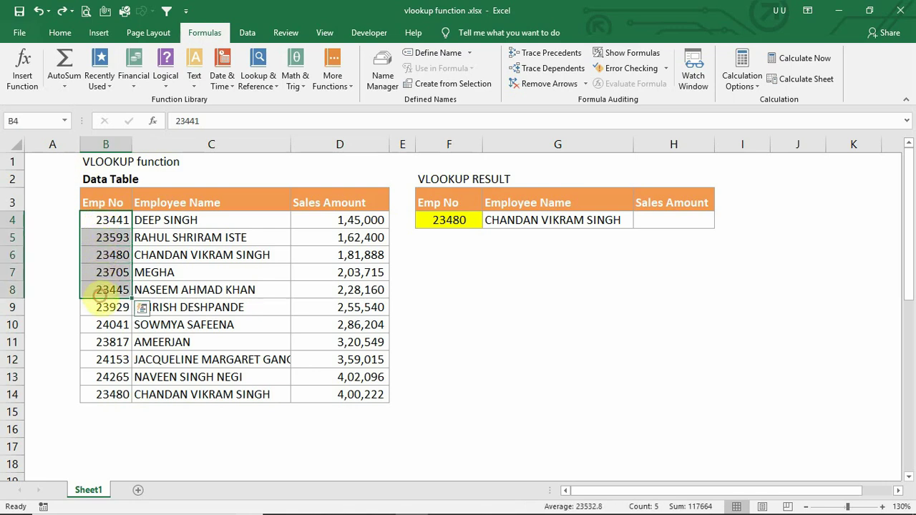
Step: Compare the two records for the looked-up employee number, B6:D6 and B14:D14, with the VLOOKUP result in G4
left_click_drag(112, 257, 335, 255)
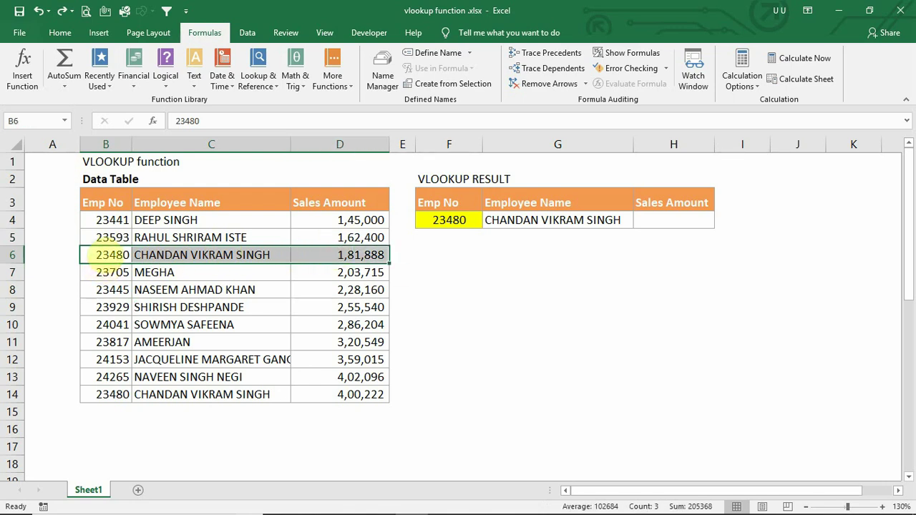
left_click(108, 255)
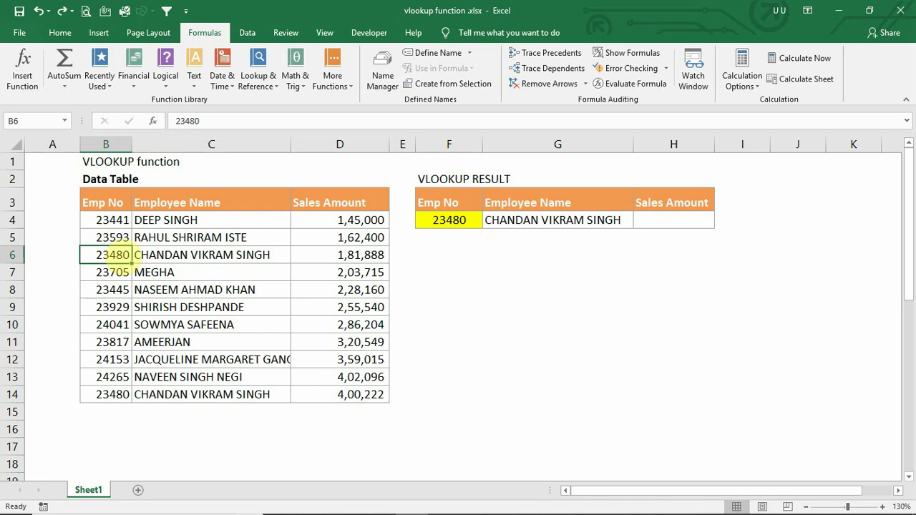
left_click_drag(107, 395, 350, 394)
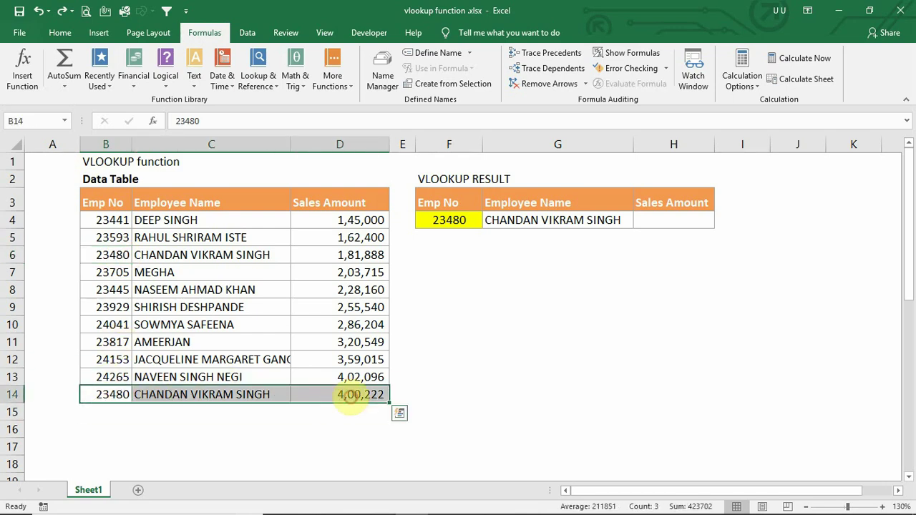
left_click(540, 220)
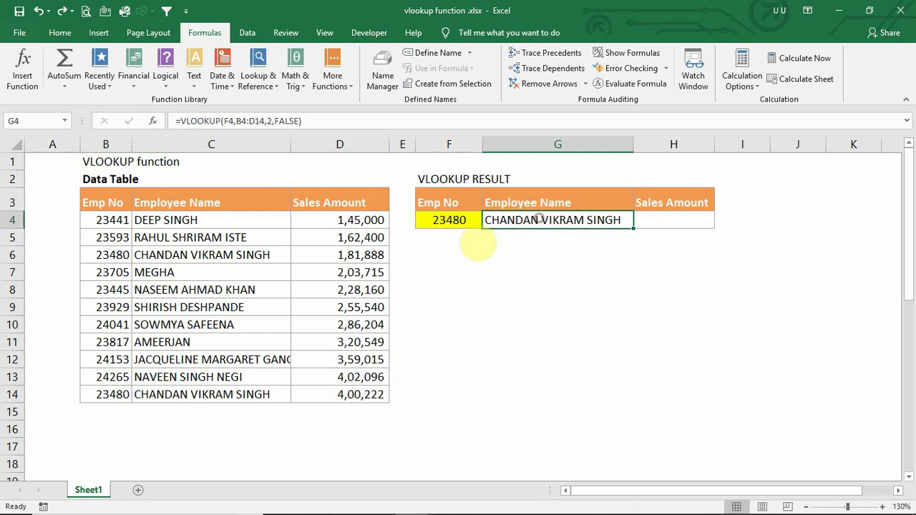
left_click(90, 255)
left_click_drag(89, 255, 343, 255)
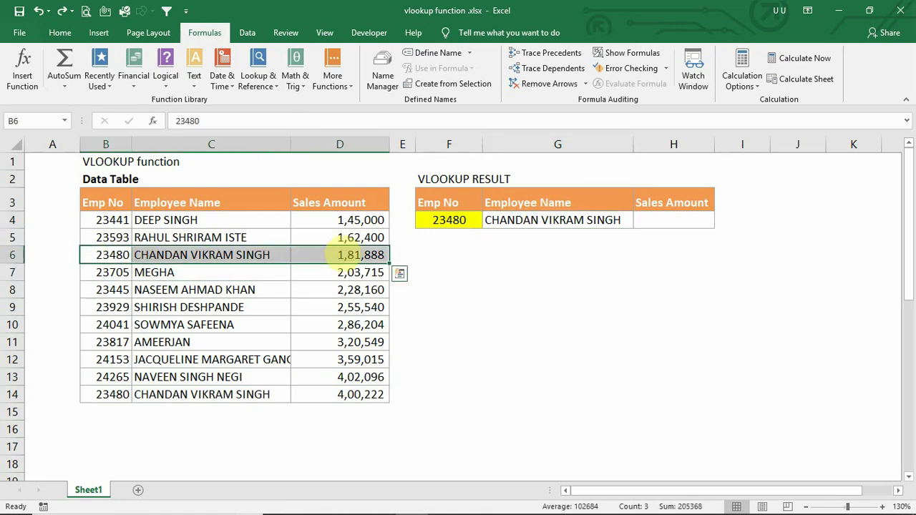
left_click(505, 221)
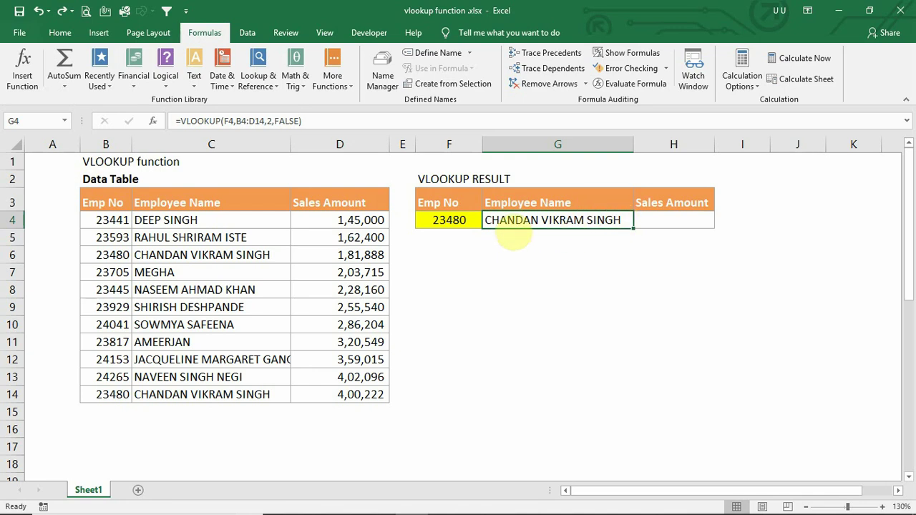
Step: Start a VLOOKUP formula in H4 under Sales Amount, using F4 as the lookup value
left_click(669, 222)
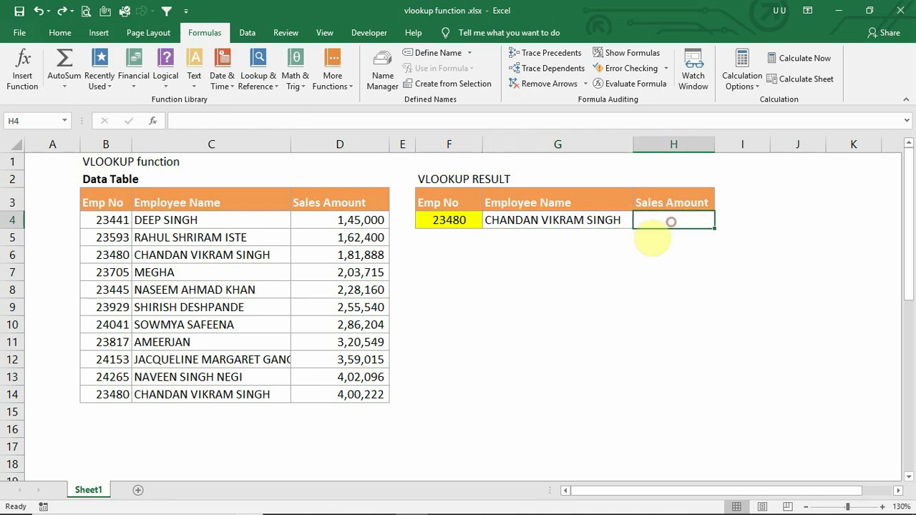
type("=V")
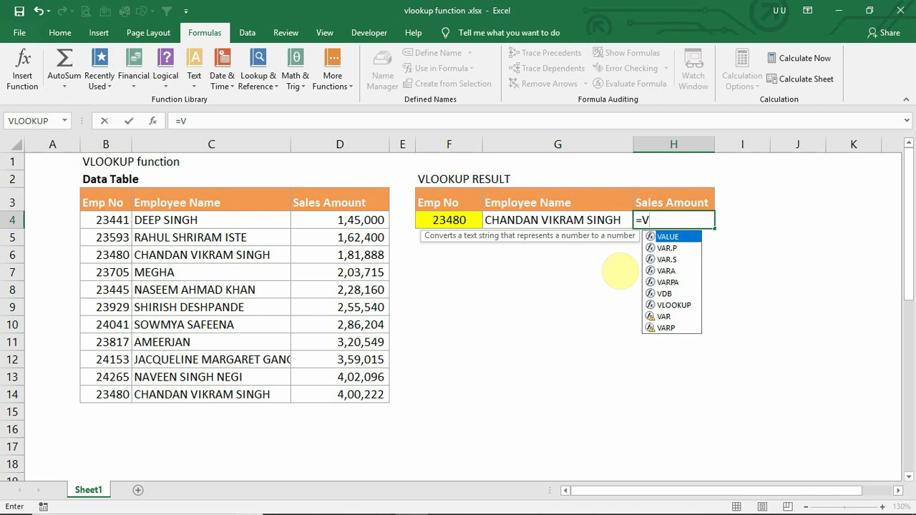
type("LOOKUP(")
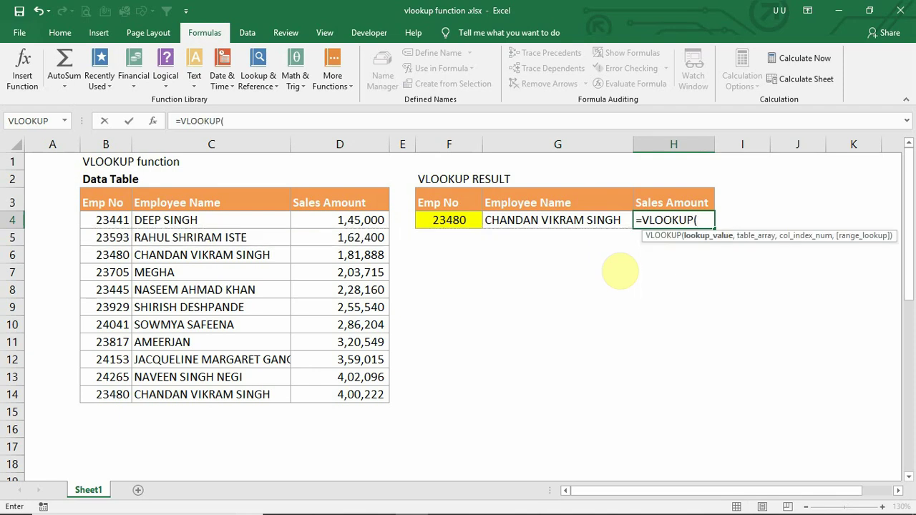
left_click(449, 219)
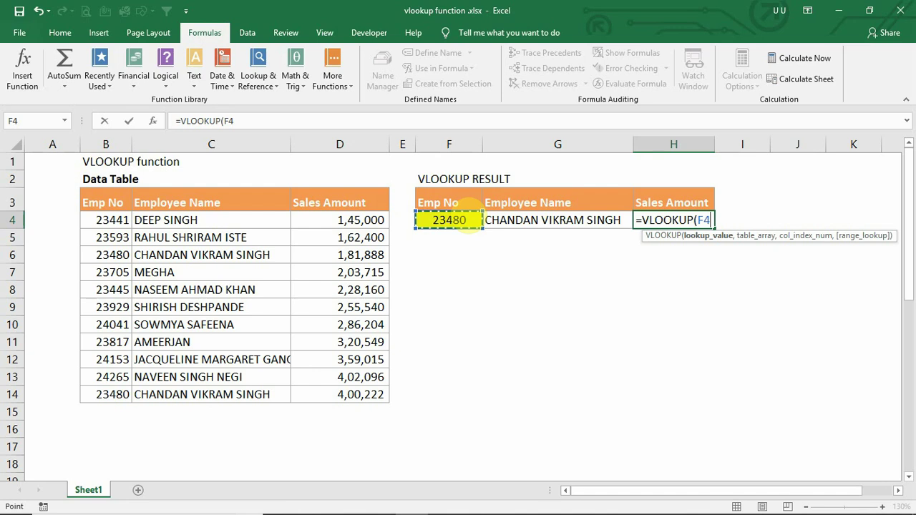
type(",")
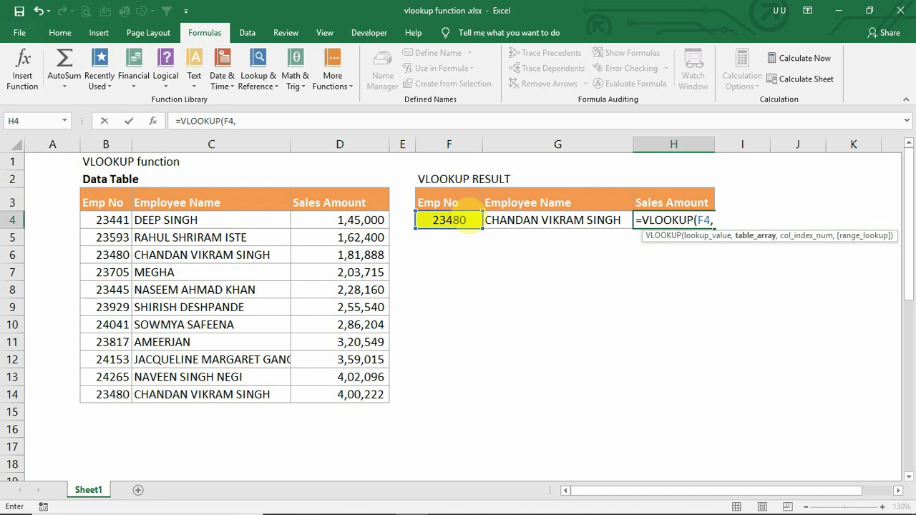
Step: Complete the H4 formula with table array B4:D14, column index 3 and 0 for an exact match, and enter it
left_click_drag(100, 222, 342, 394)
type(",")
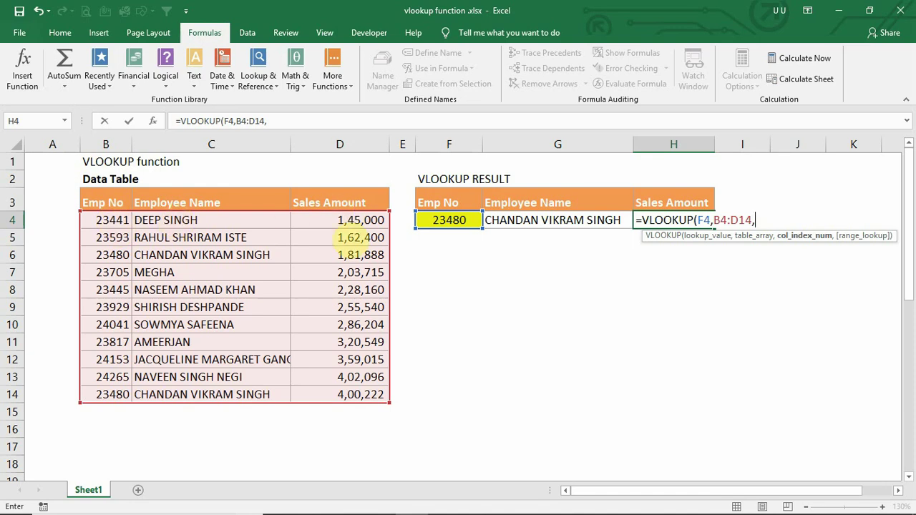
type("3,")
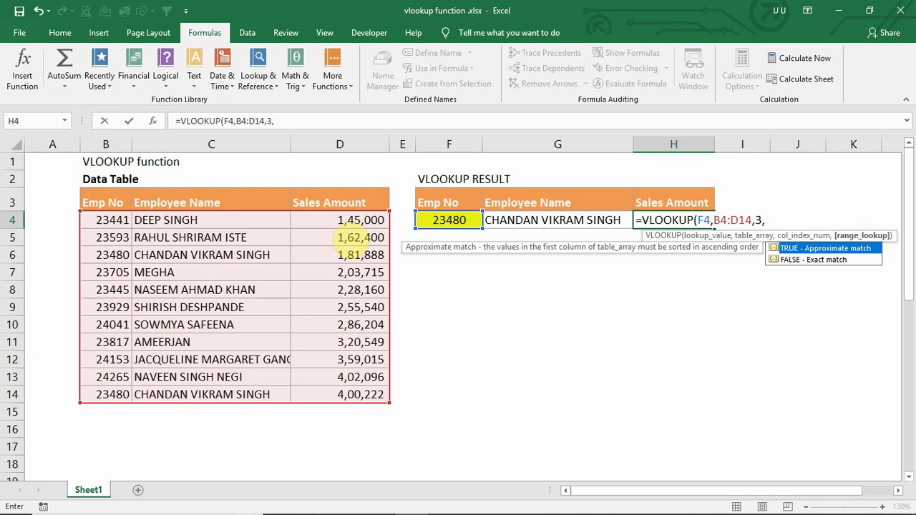
type("0)")
key("ctrl+Return")
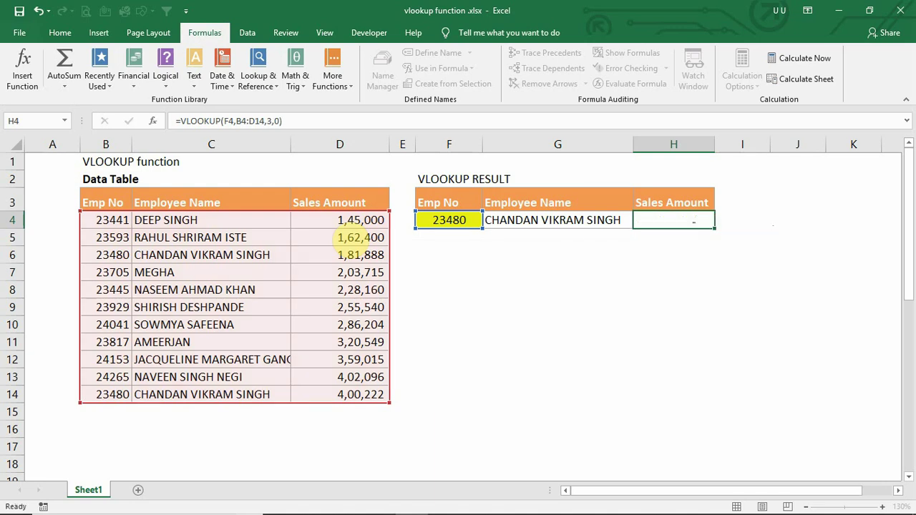
Step: Check the matching record in B6:D6 against the lookup results, and review the data table's Emp No and Employee Name columns
left_click_drag(107, 255, 333, 255)
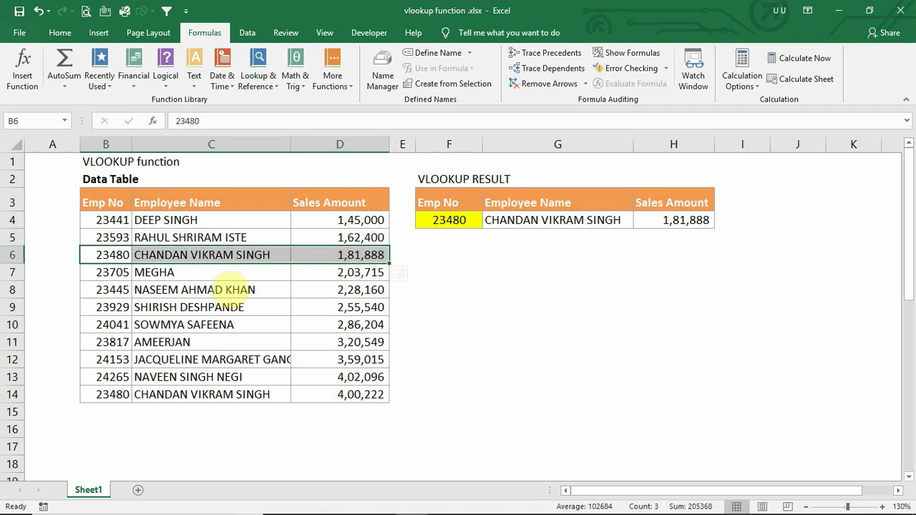
left_click_drag(114, 220, 119, 398)
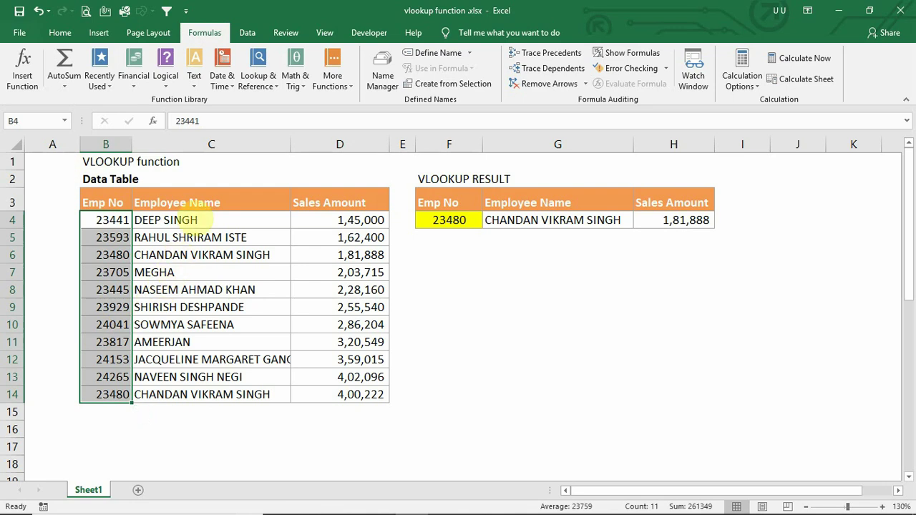
left_click(195, 219)
left_click_drag(195, 218, 186, 328)
left_click(156, 237)
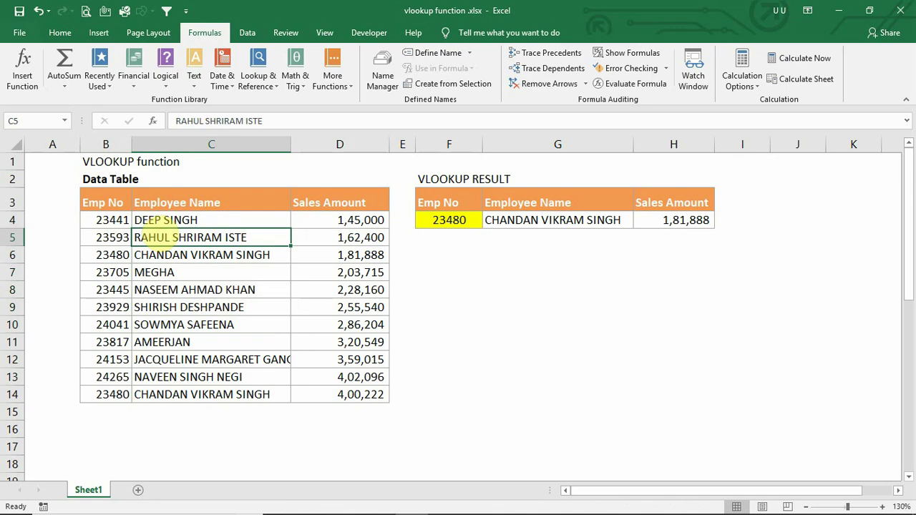